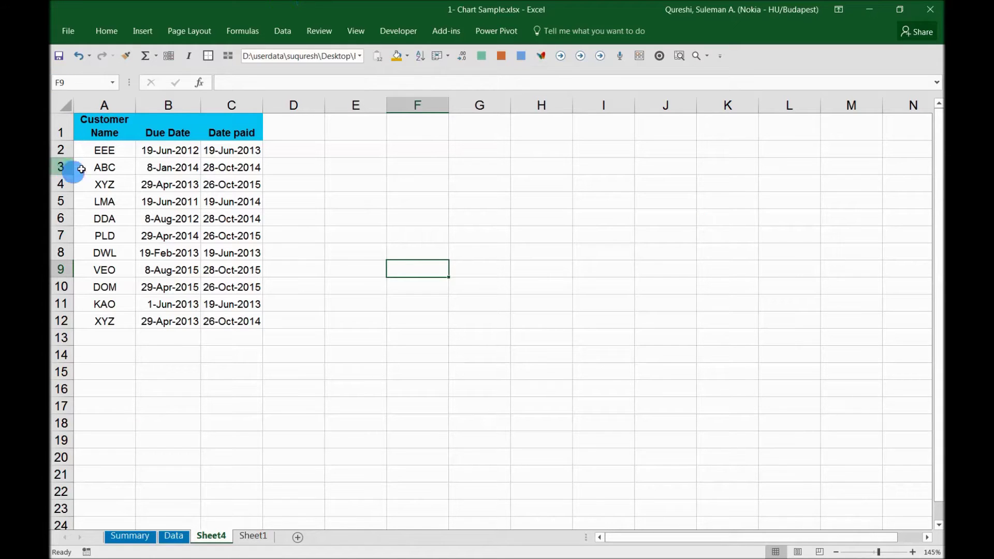
Step: Compare the finished Summary chart with the customer data table on Sheet4
drag(105, 150, 105, 314)
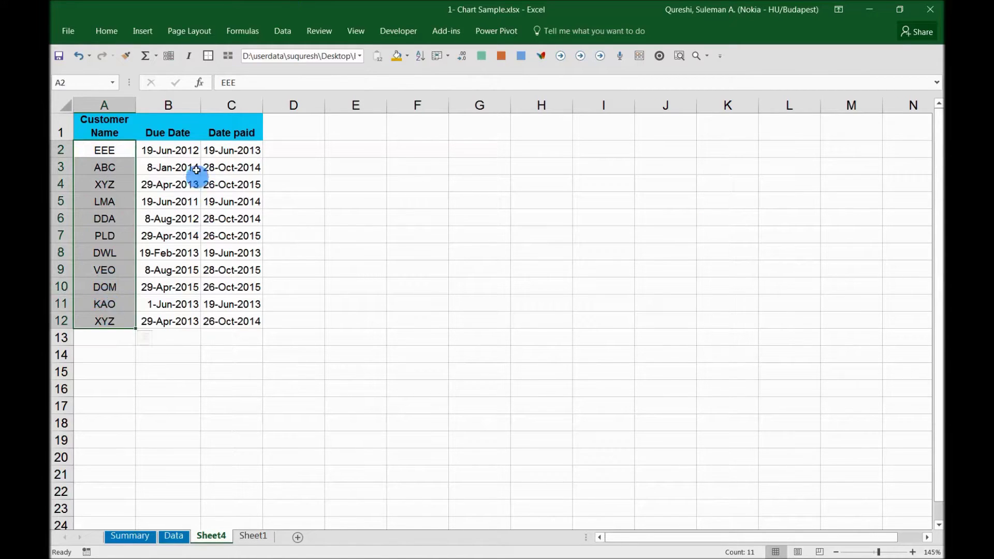
click(240, 151)
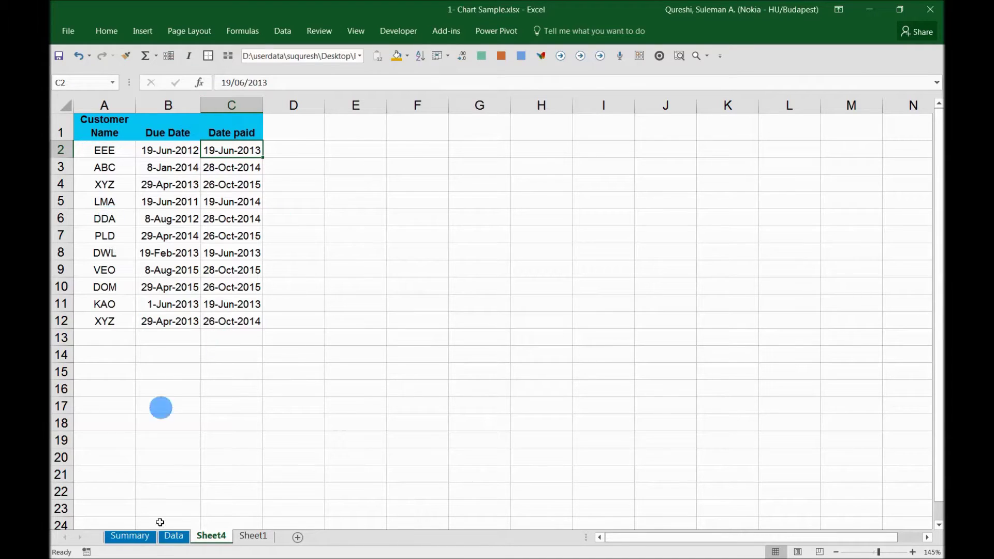
click(130, 536)
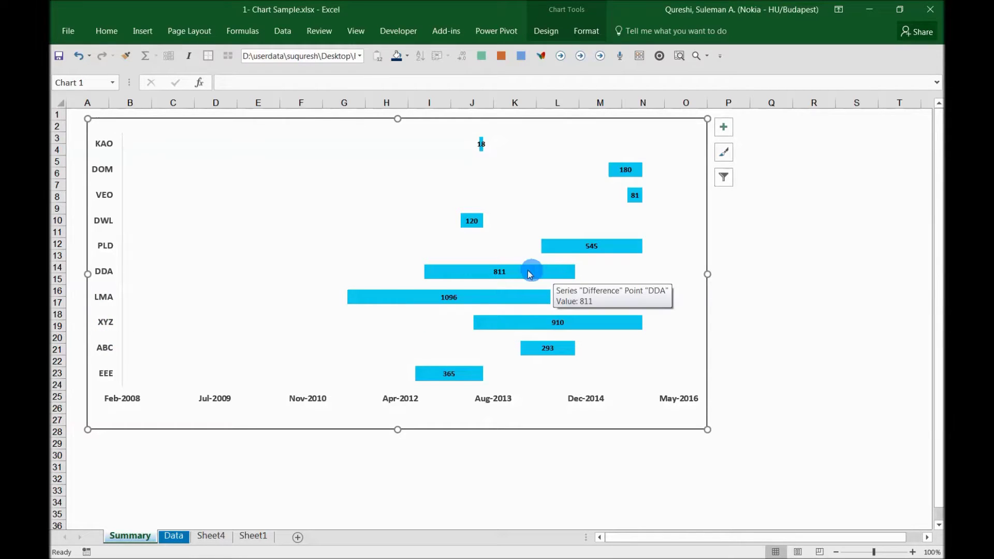
click(208, 535)
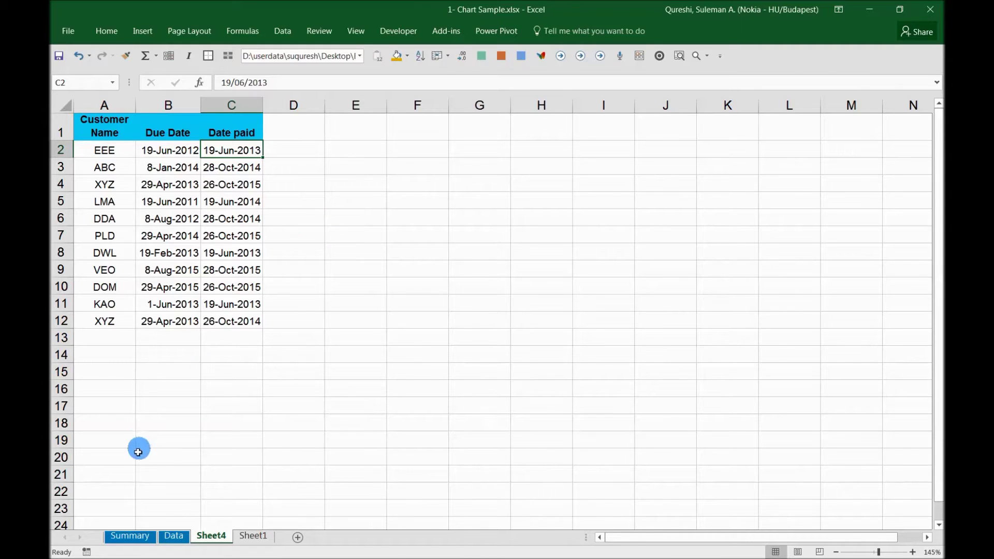
click(130, 536)
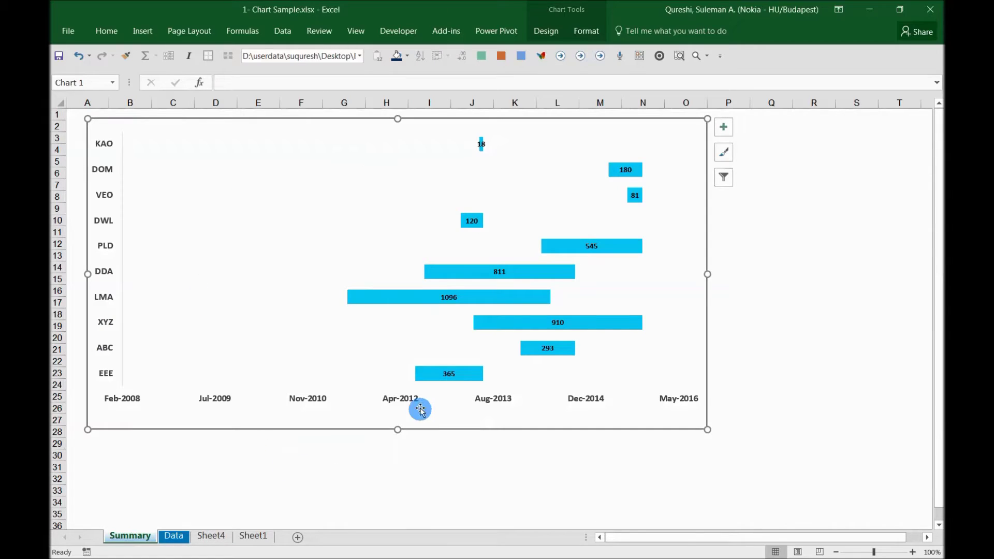
click(210, 536)
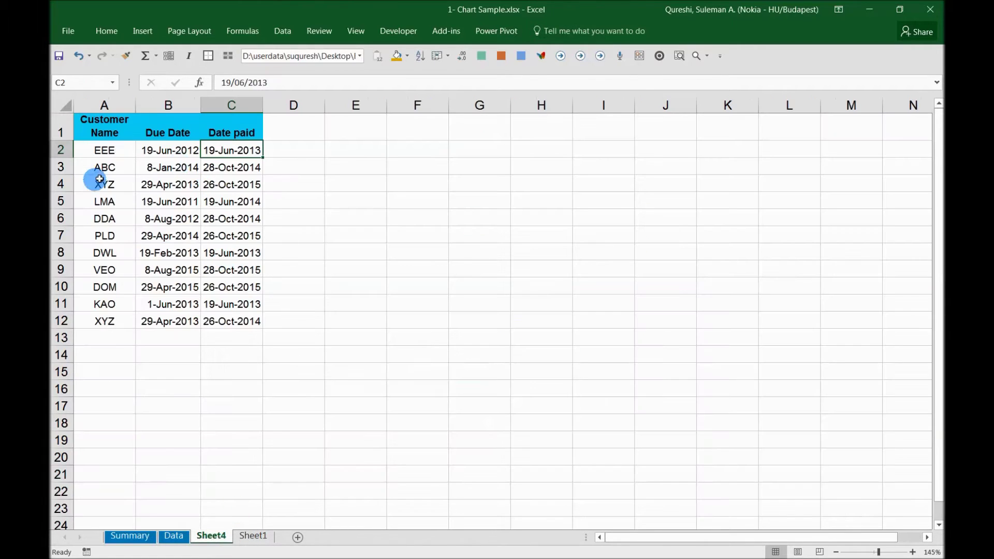
Step: Review the name, due date and paid date columns, then enter the header Diff in D1
drag(101, 166, 100, 270)
drag(161, 154, 171, 318)
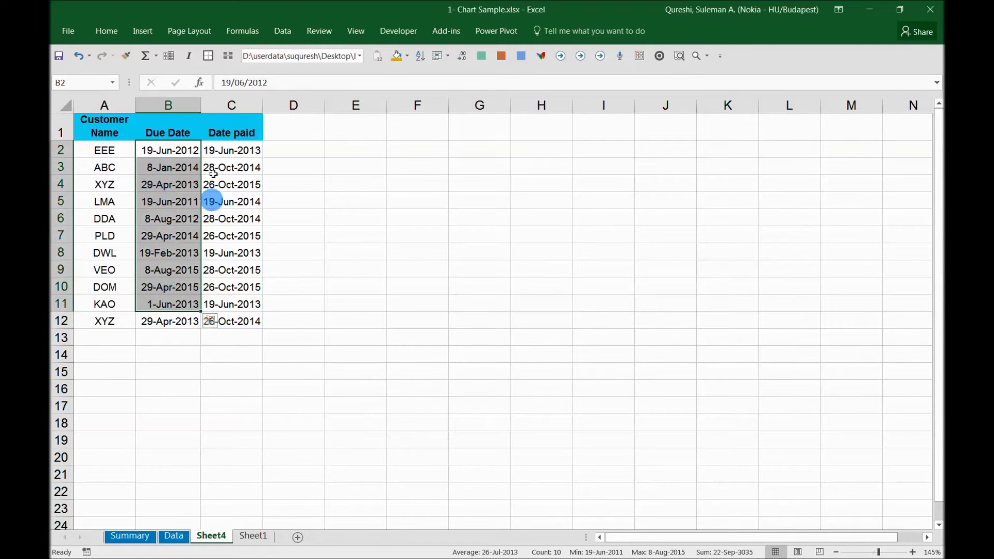
drag(217, 151, 217, 324)
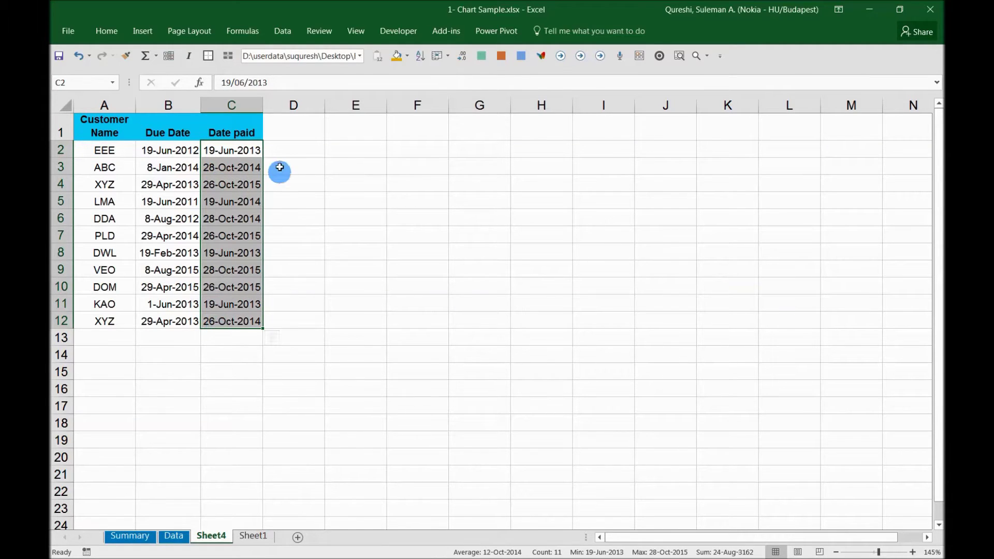
click(282, 130)
text(DF)
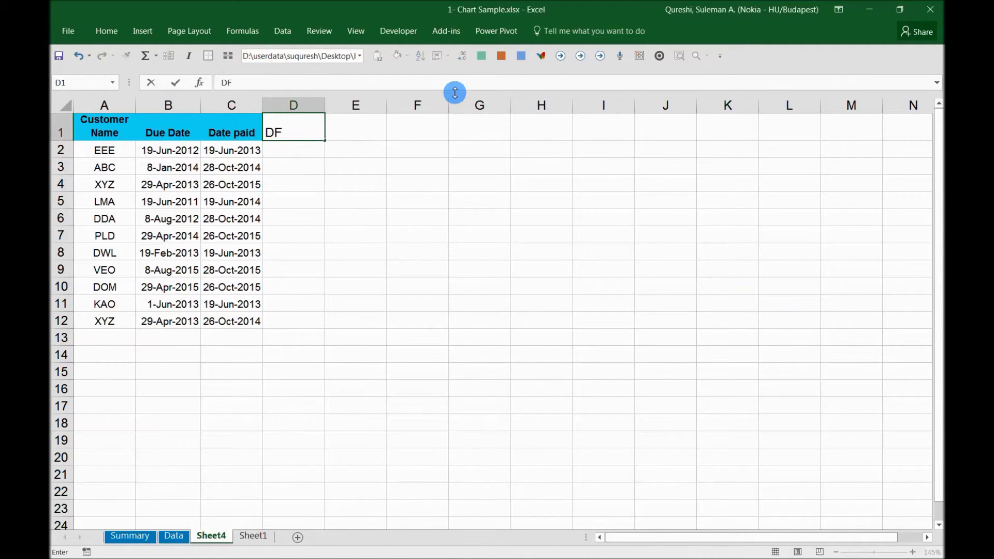
text(ff)
key(Return)
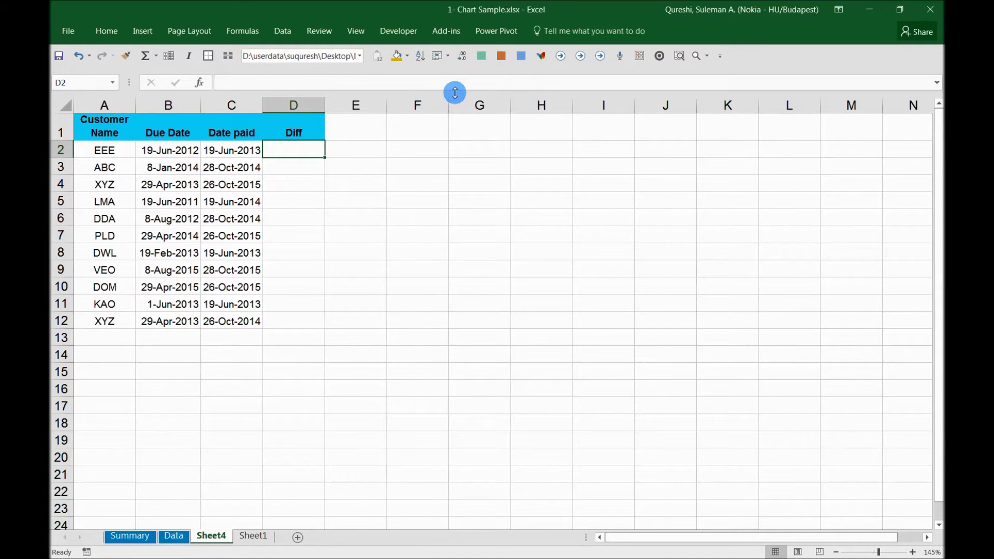
Step: Enter =C2-B2 in D2 and fill it down to D12
text(=)
key(Left)
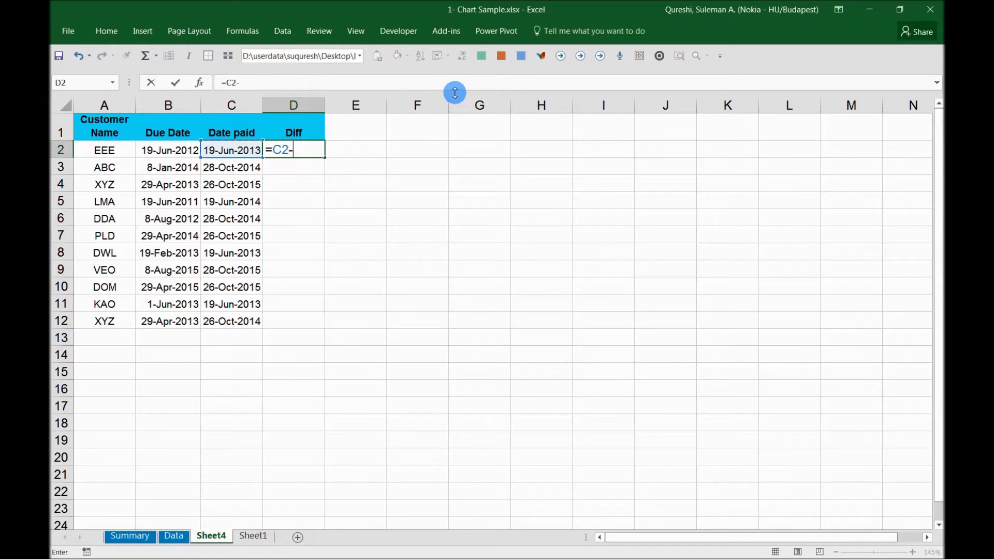
text(-)
key(Left)
key(Left)
key(Return)
key(Up)
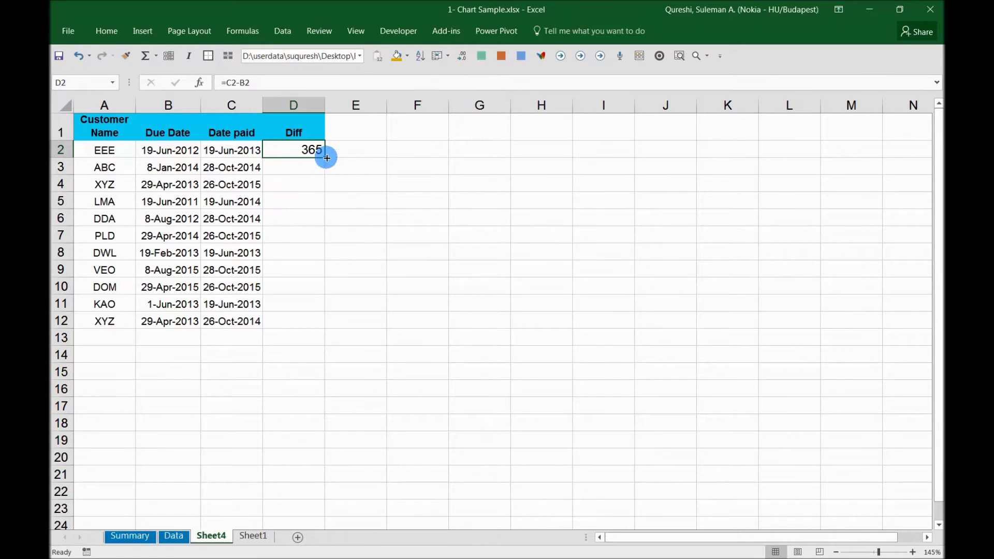
drag(325, 157, 317, 324)
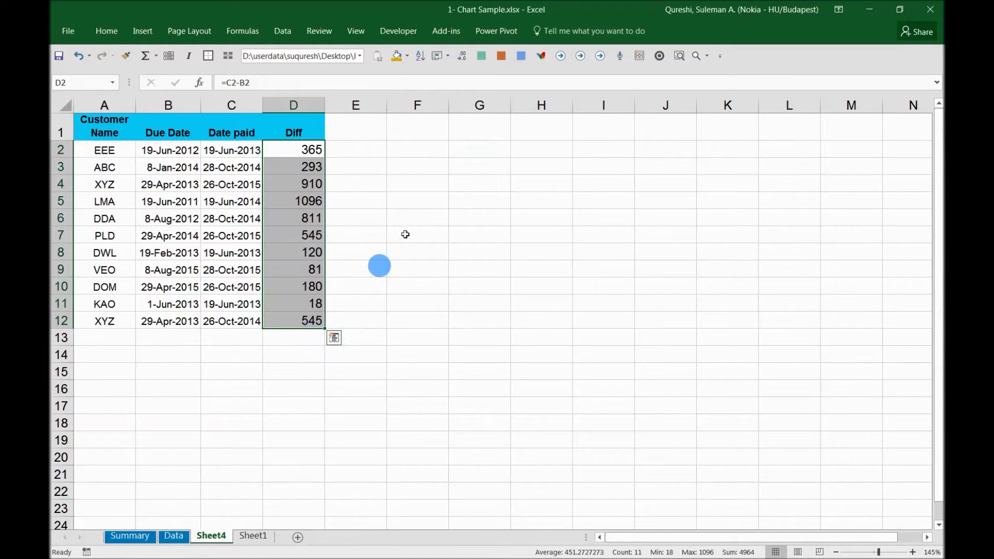
click(356, 218)
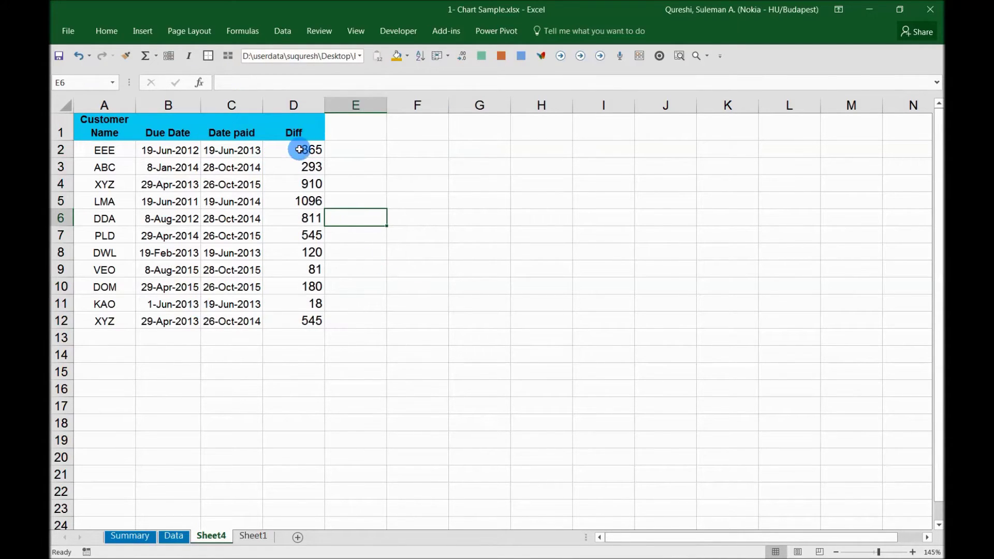
drag(307, 150, 300, 322)
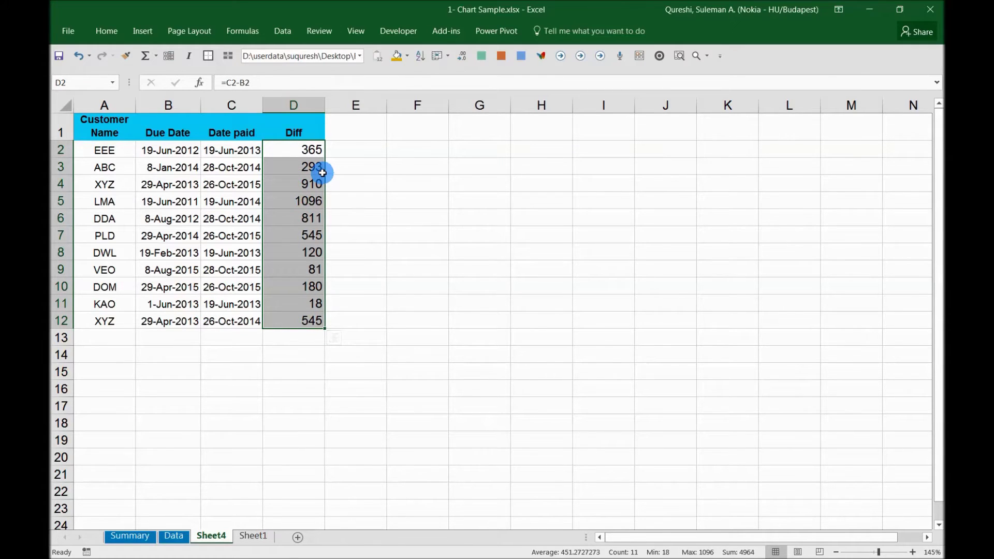
click(358, 195)
Step: Insert a clustered bar chart from A1:D12 and move it beside the table
click(407, 194)
drag(85, 123, 311, 321)
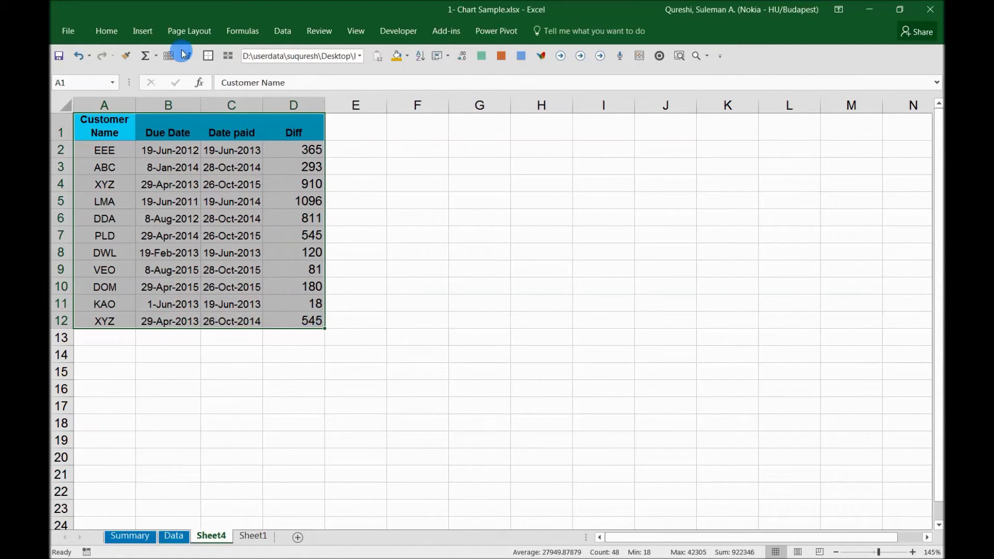
click(145, 33)
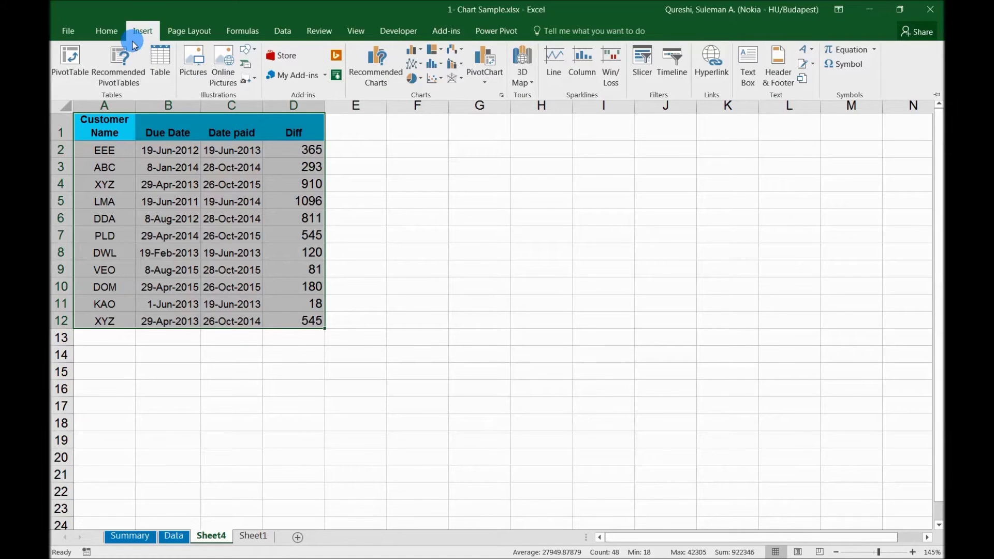
click(417, 52)
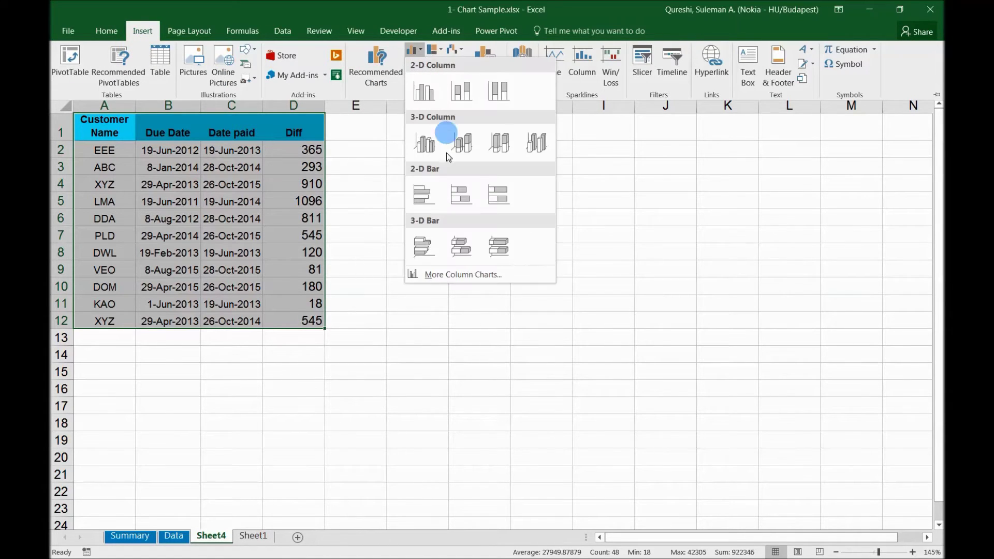
click(452, 199)
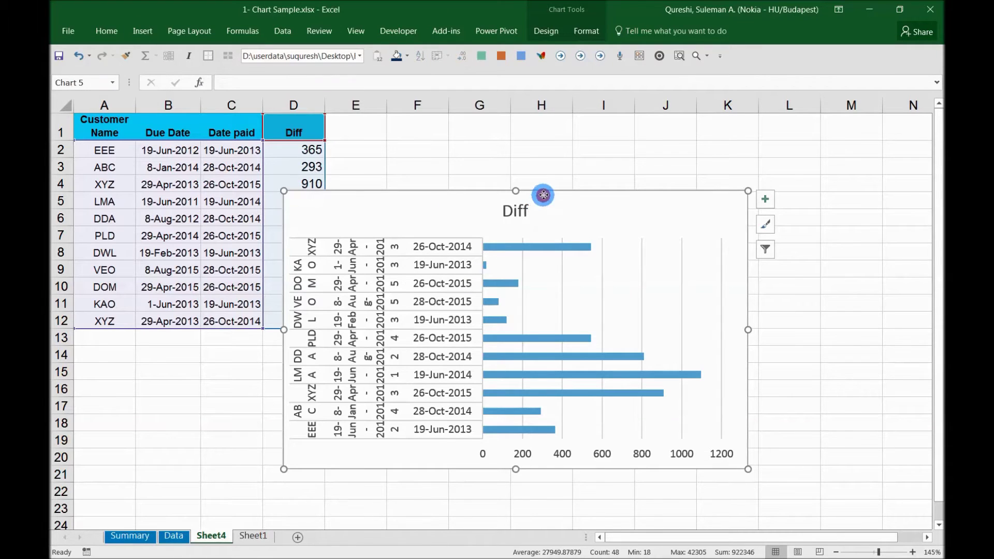
drag(515, 195, 601, 155)
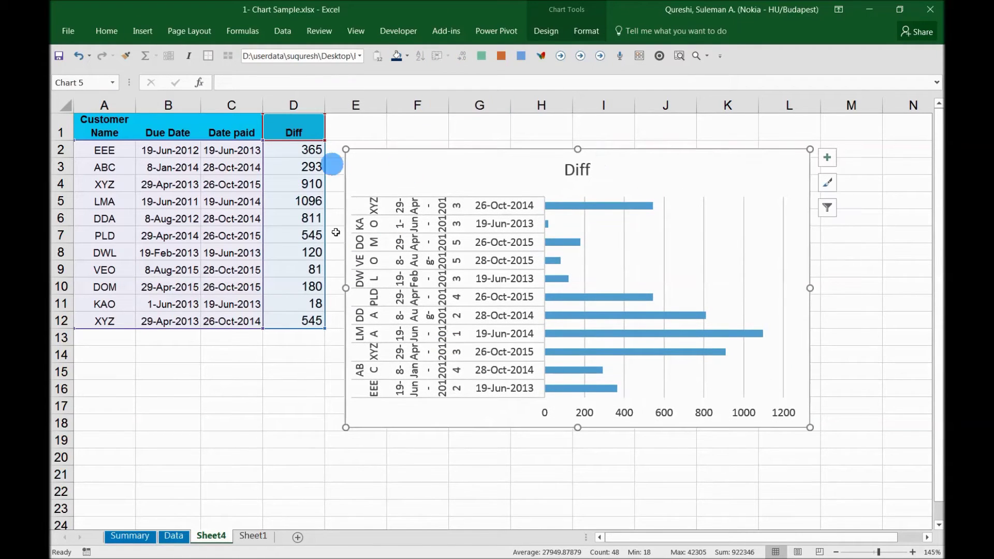
click(544, 31)
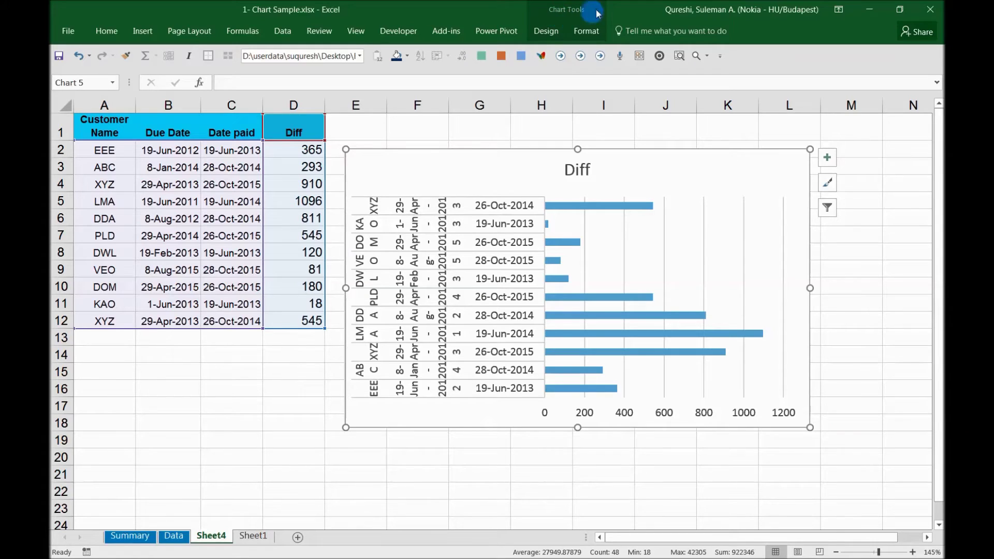
click(546, 32)
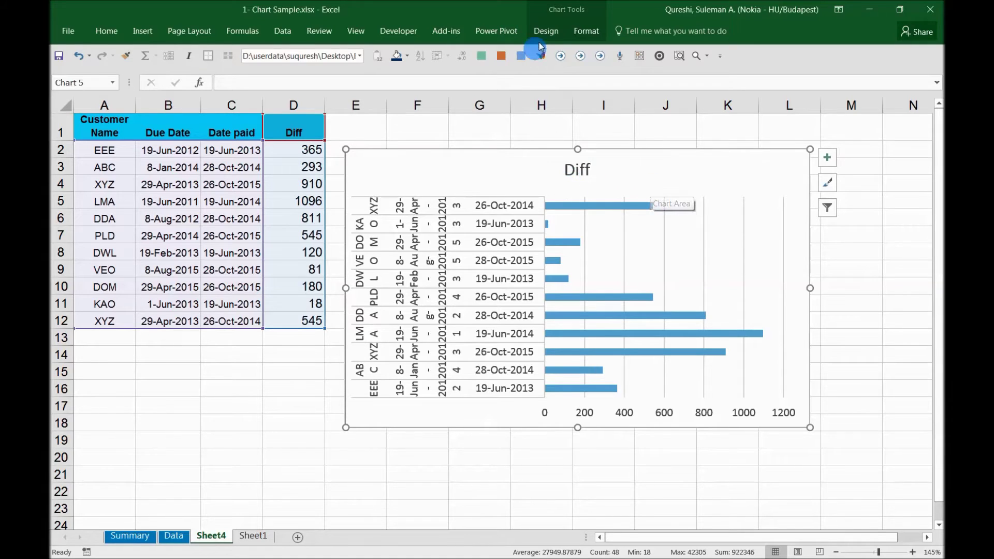
click(548, 32)
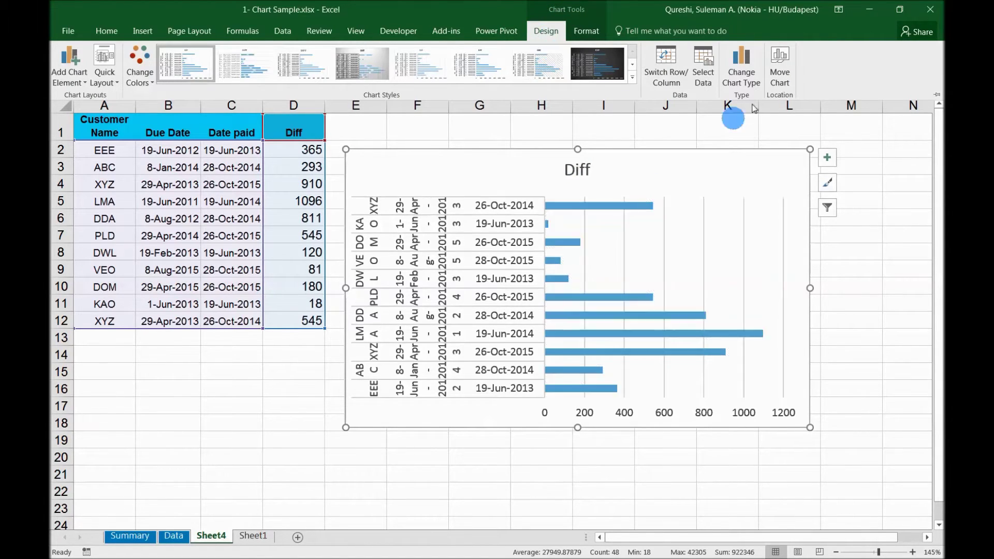
Step: Replace the chart's existing Diff series with a Due Date series using B2:B12
click(700, 68)
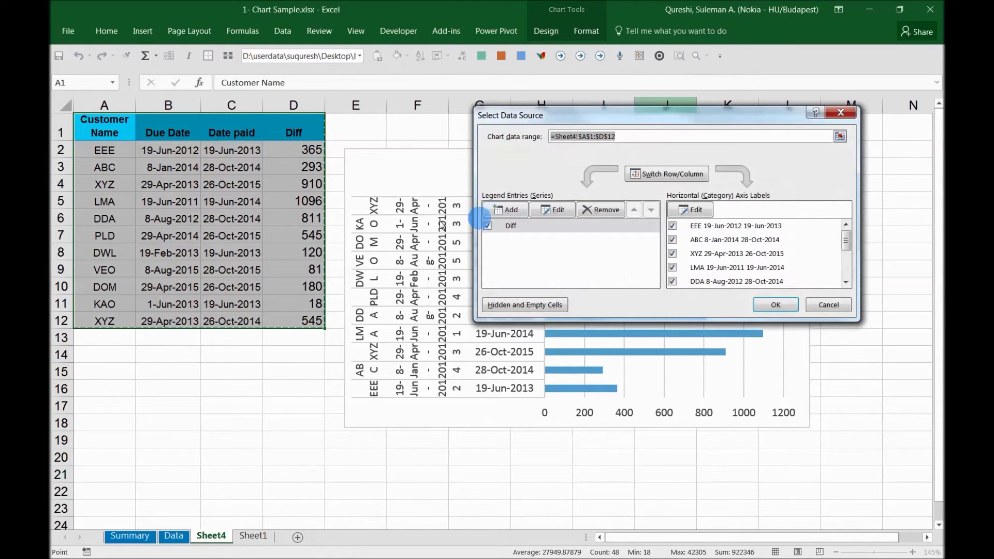
click(600, 229)
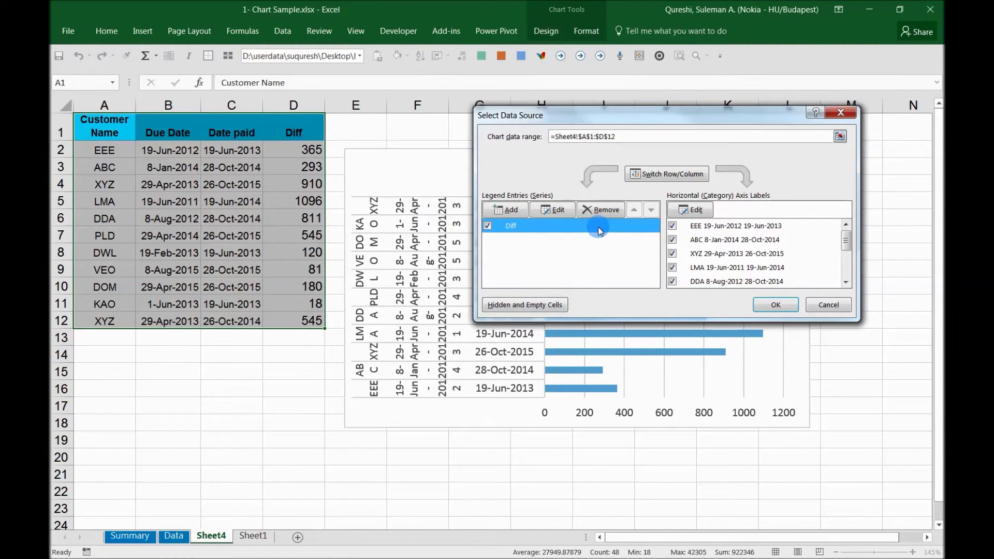
click(599, 212)
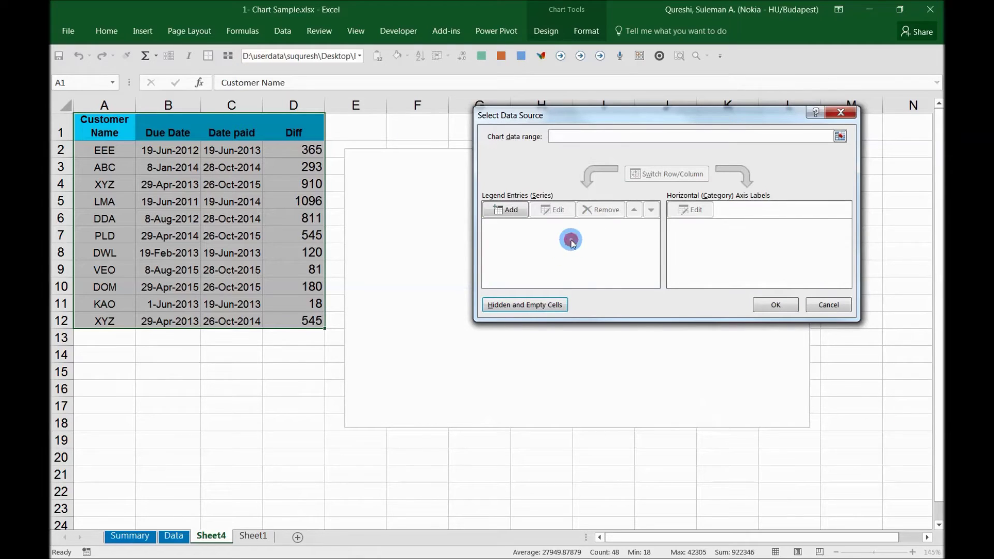
click(500, 213)
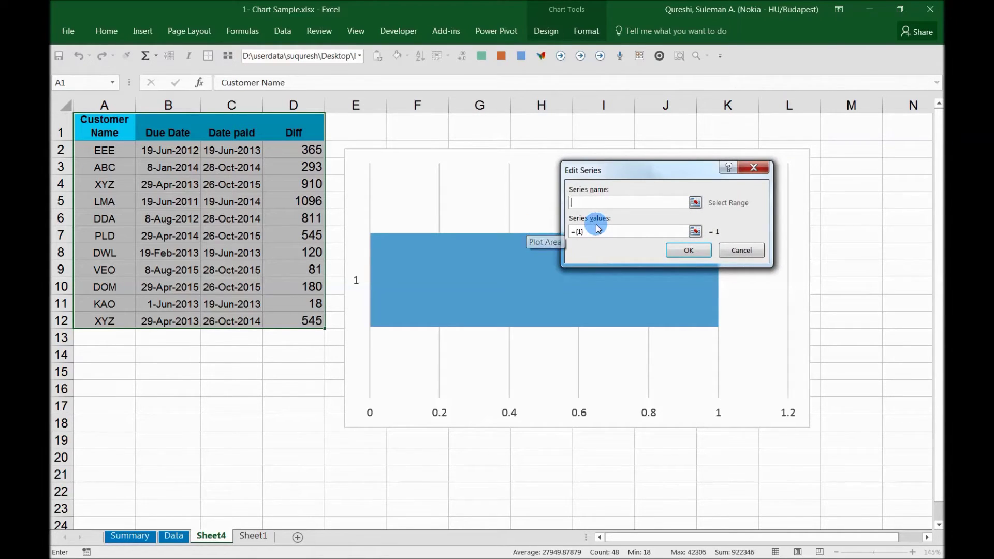
text(Due Date)
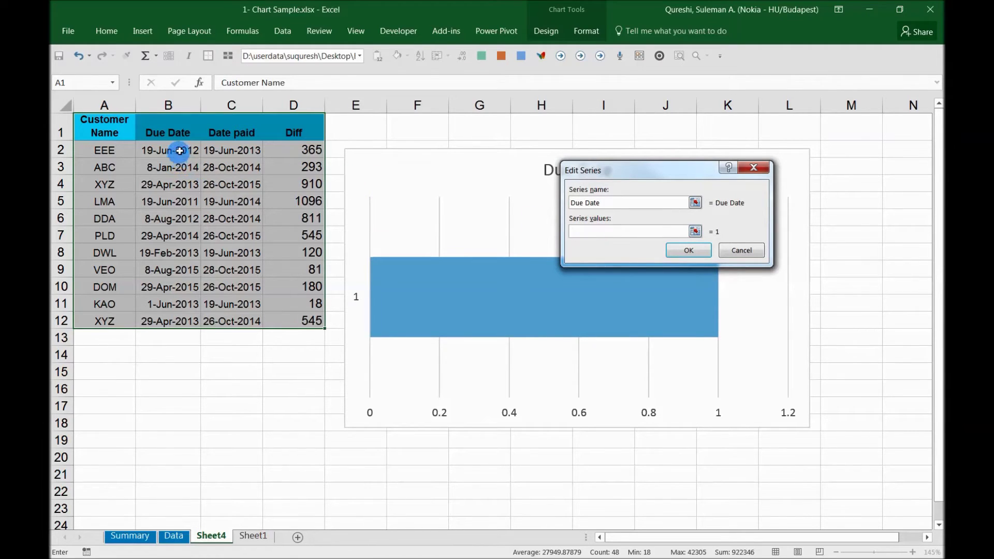
drag(176, 152, 168, 320)
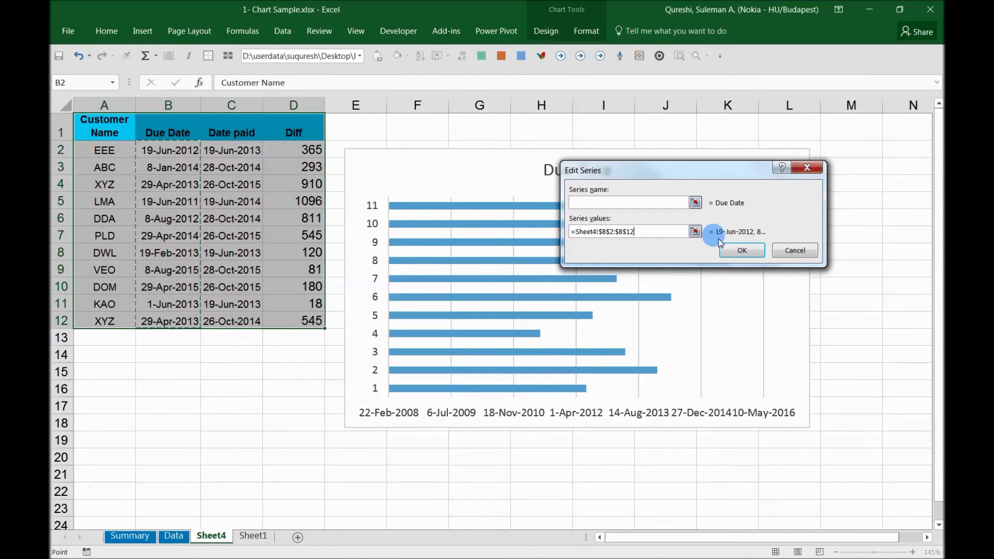
click(735, 251)
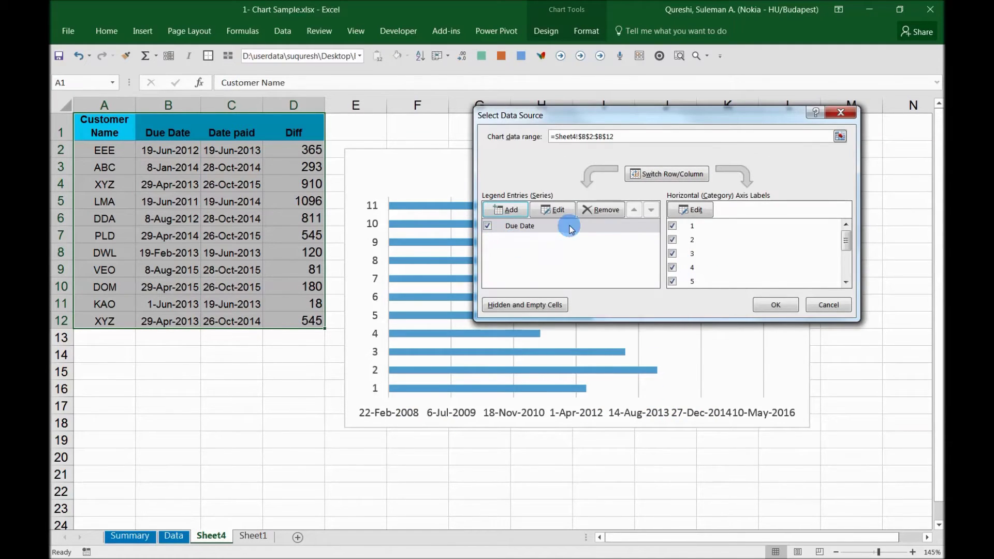
Step: Add a second series named Diff with values from D2:D12
click(523, 217)
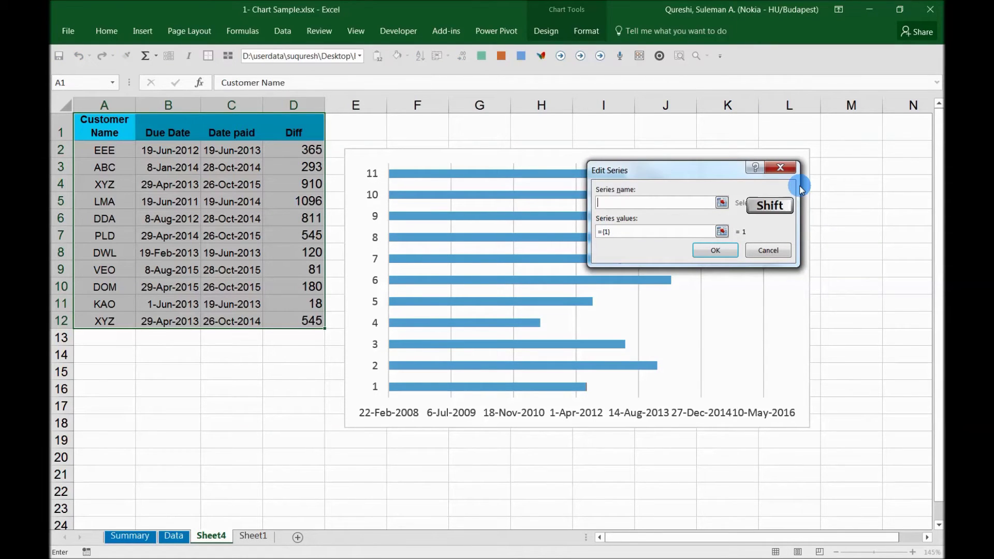
text(Diff)
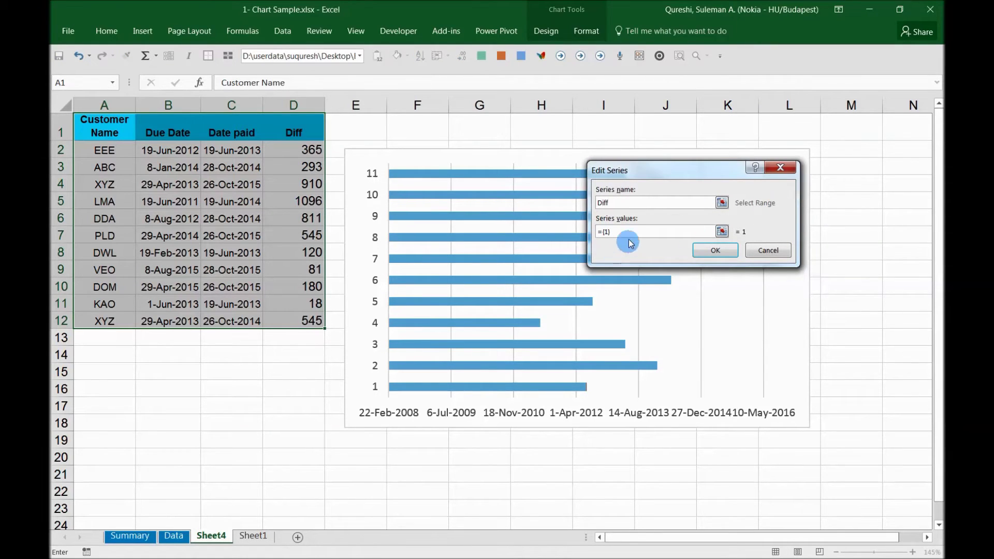
drag(630, 236, 544, 221)
key(BackSpace)
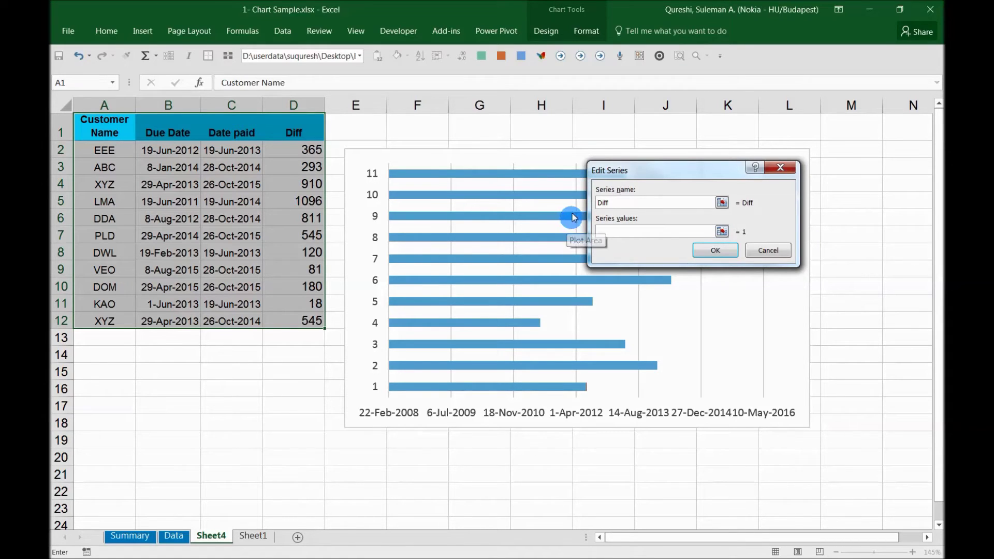
drag(311, 151, 304, 322)
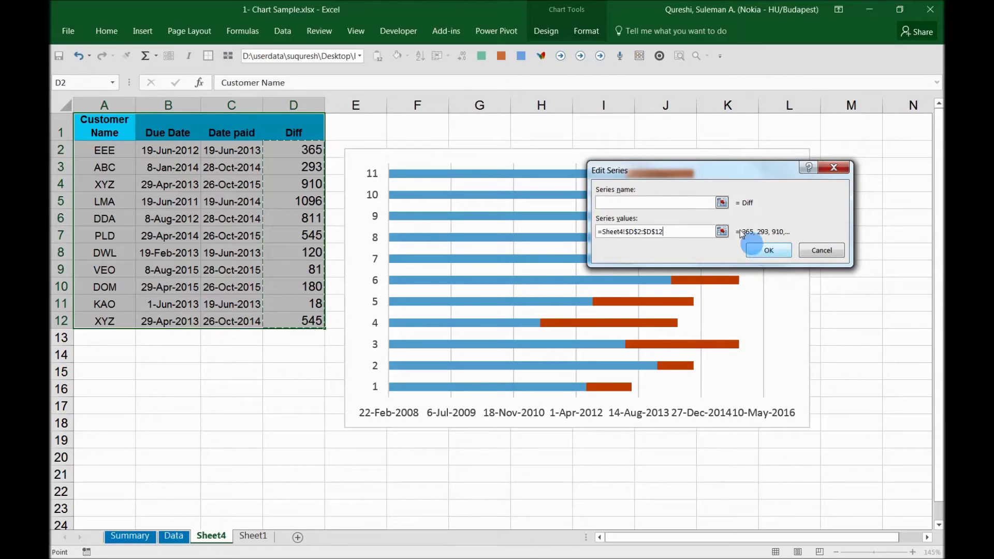
click(750, 252)
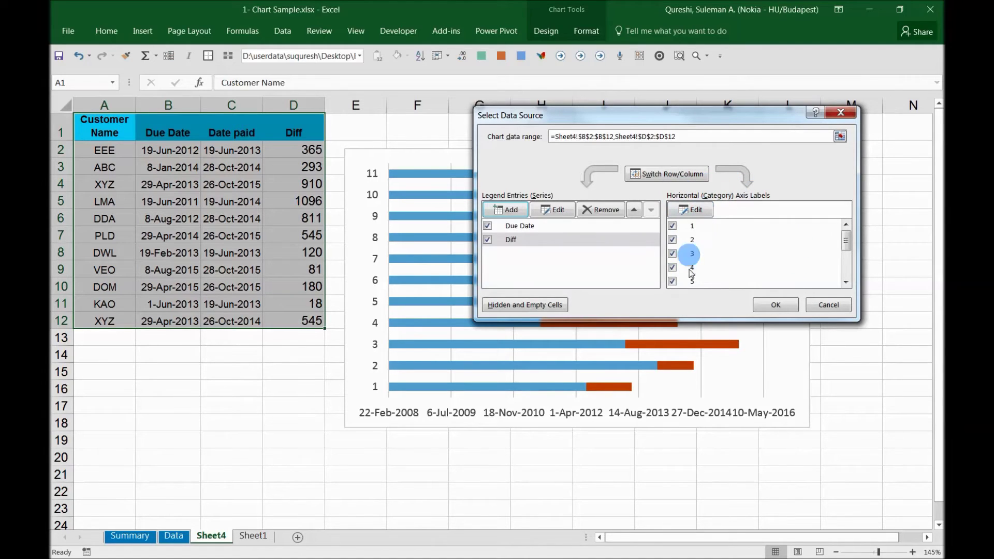
Step: Set the category axis labels to the customer names in A2:A12
click(695, 211)
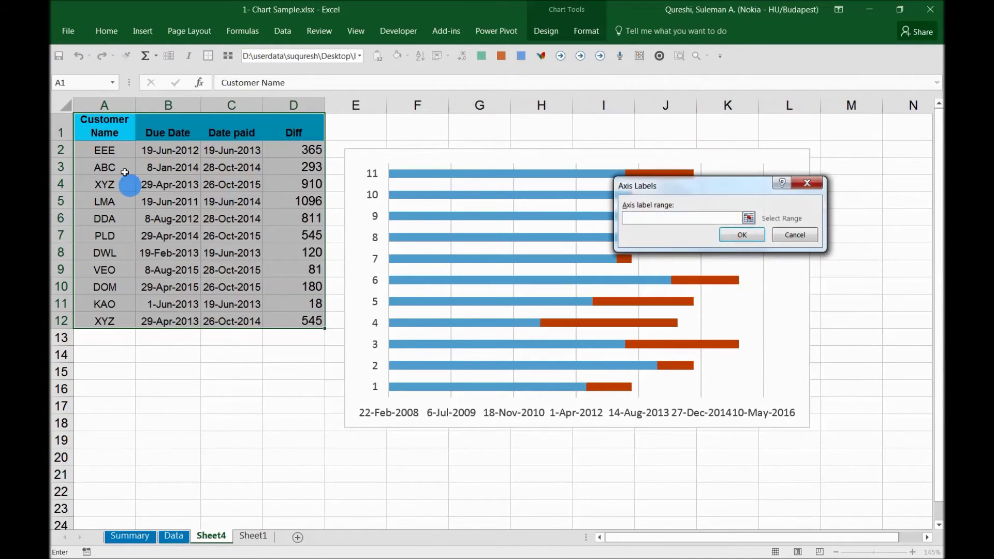
drag(106, 150, 103, 320)
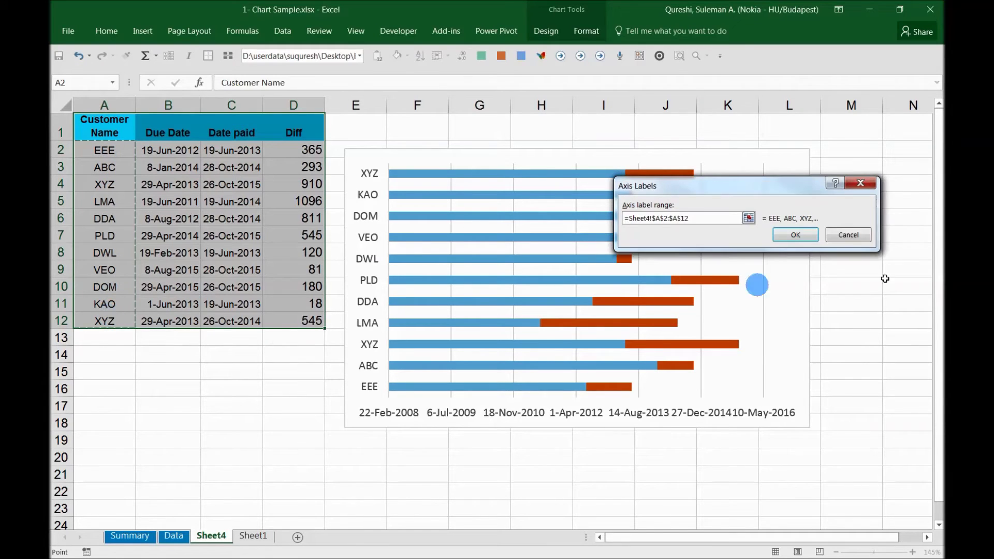
click(796, 235)
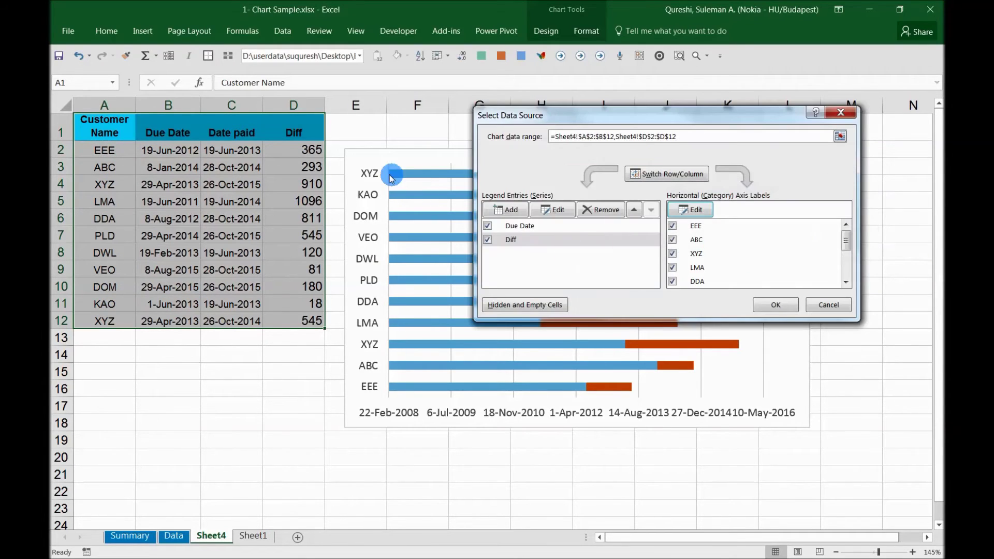
click(796, 306)
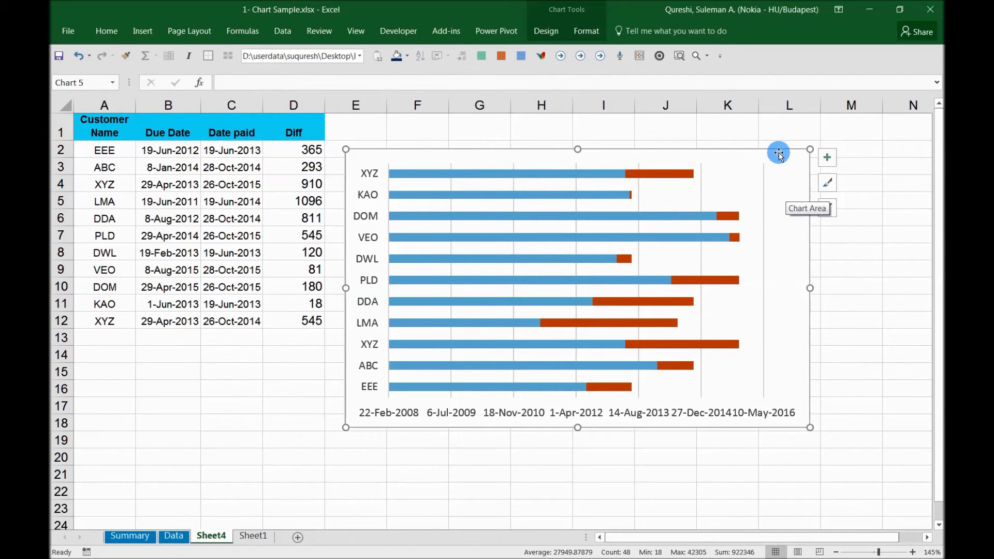
Step: Add data labels to the Diff bars showing day counts such as 545, 1096 and 18
click(682, 181)
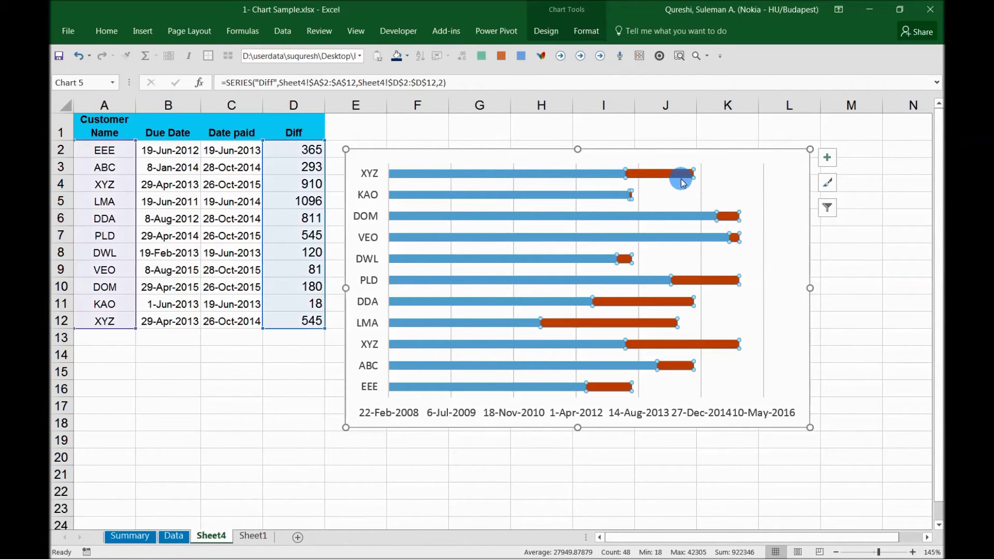
click(826, 159)
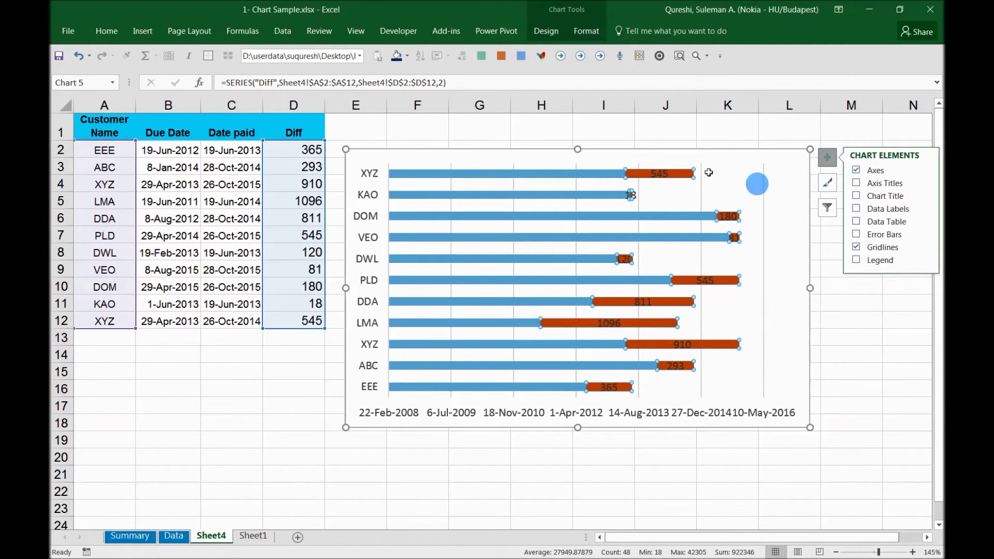
click(681, 178)
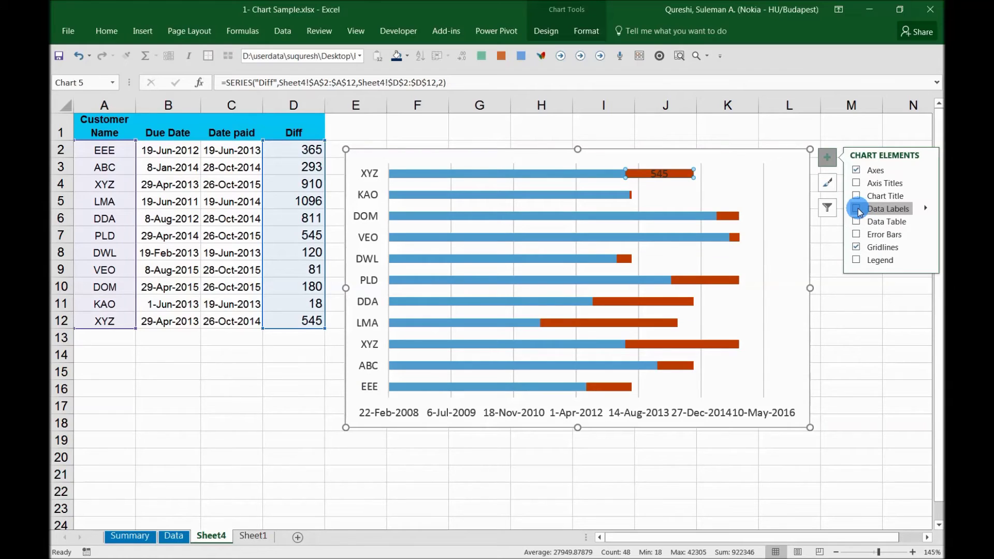
click(701, 206)
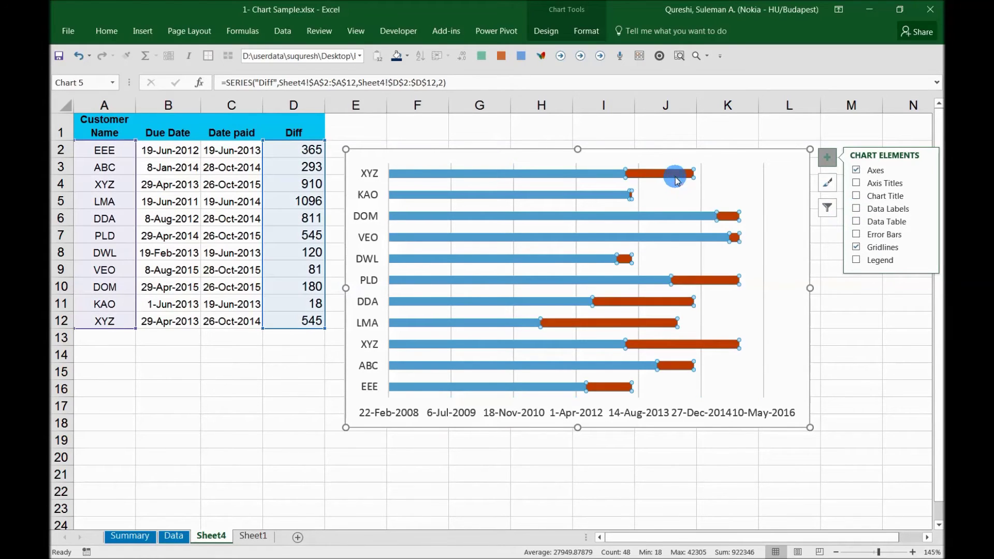
click(857, 210)
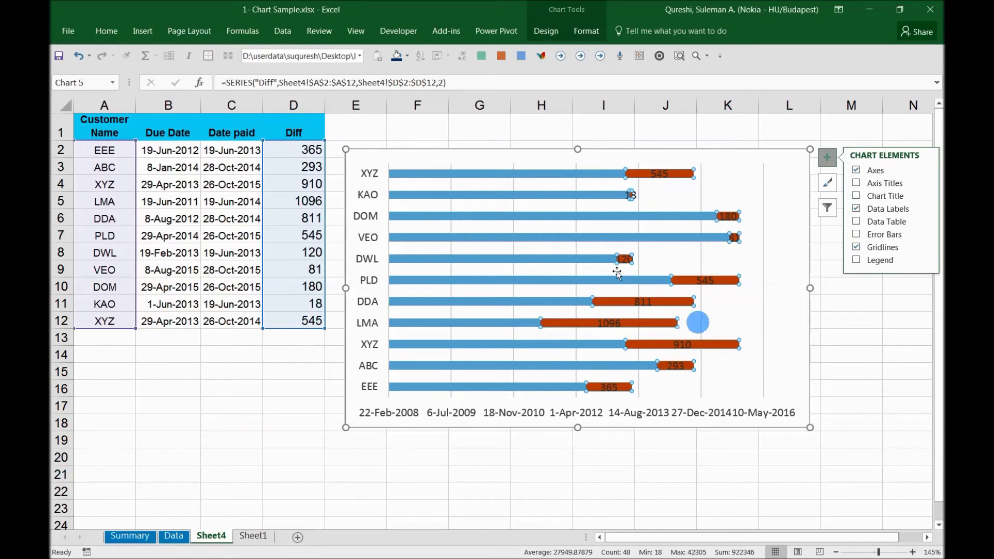
click(533, 173)
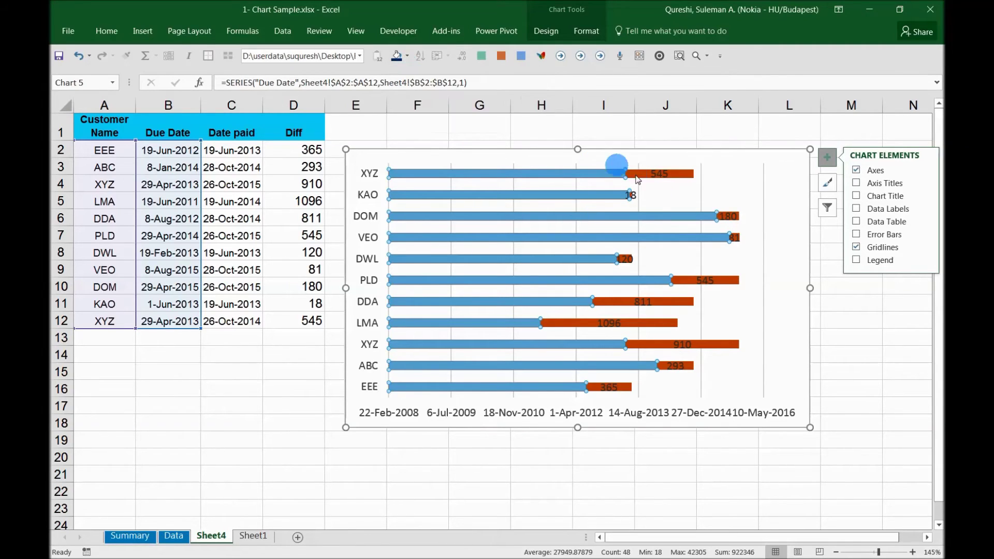
Step: Give the Due Date bars No Fill and colour the Diff bars dark blue
click(408, 57)
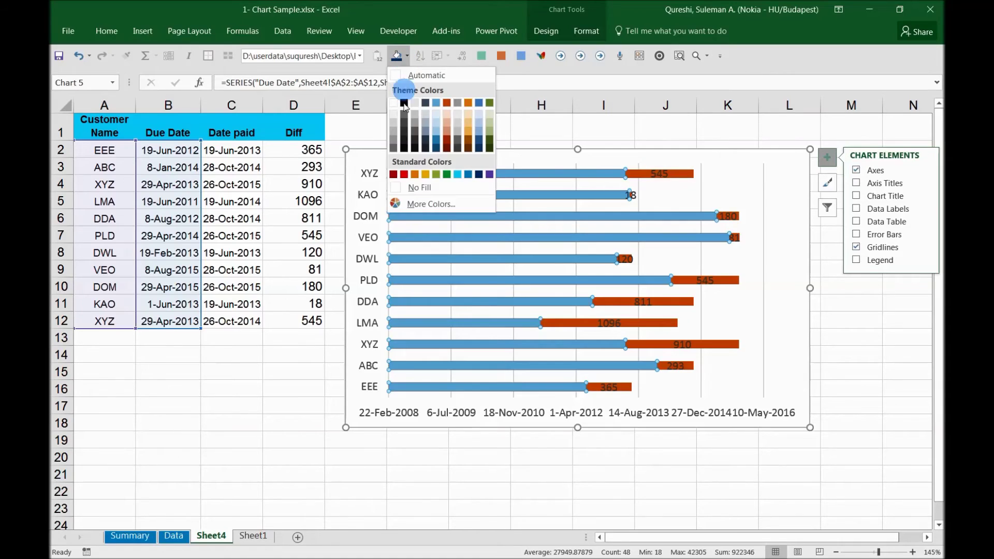
click(410, 194)
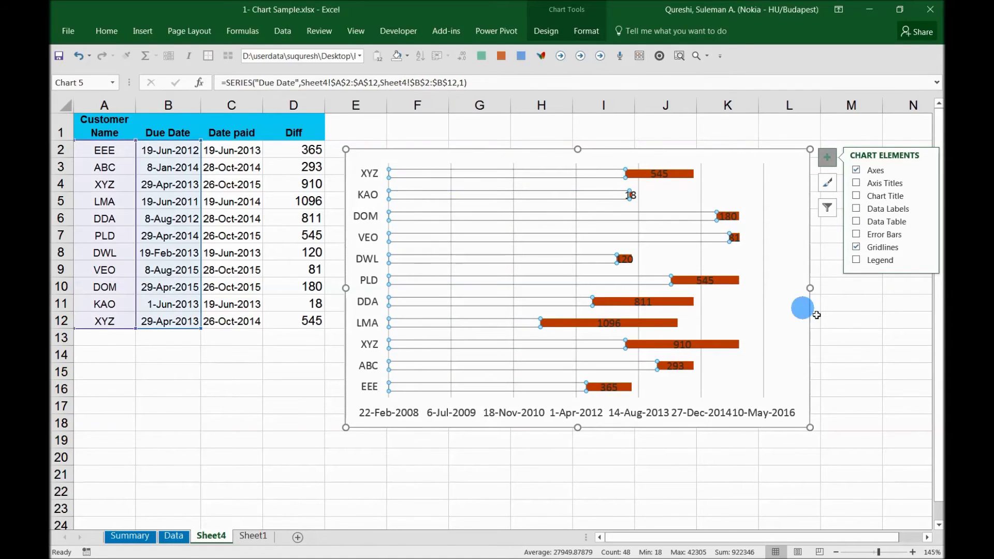
click(829, 333)
click(675, 176)
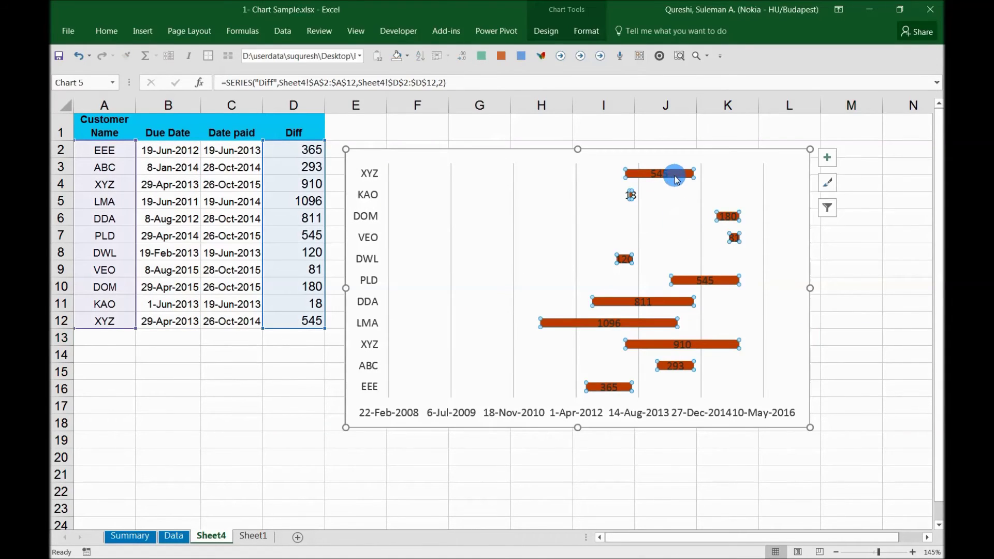
click(407, 60)
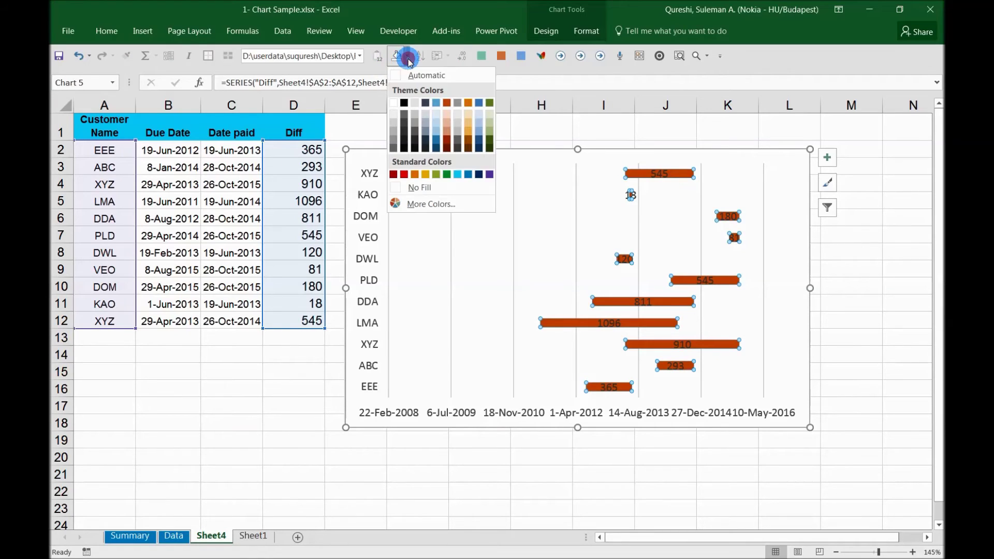
click(480, 176)
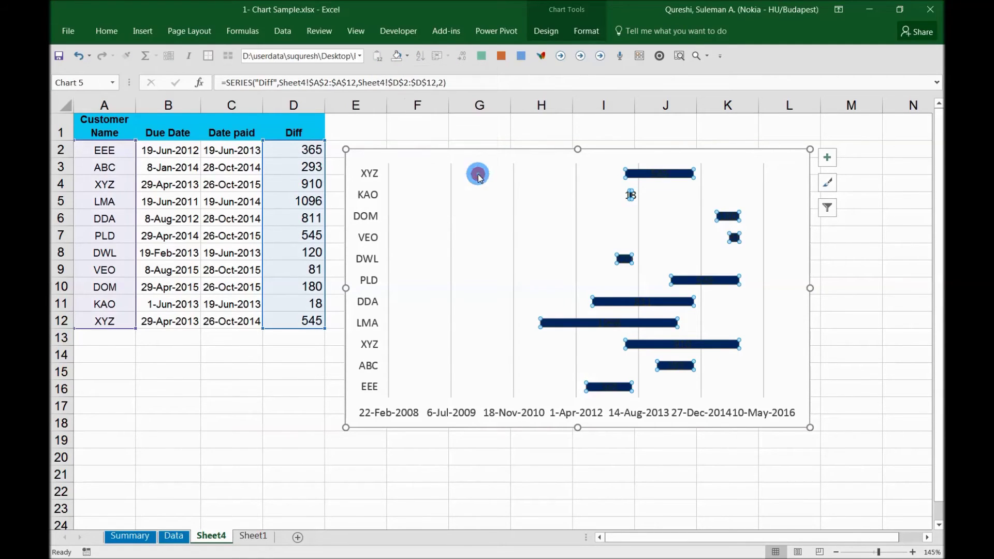
Step: Change the Diff bars' data label font colour to white
click(107, 31)
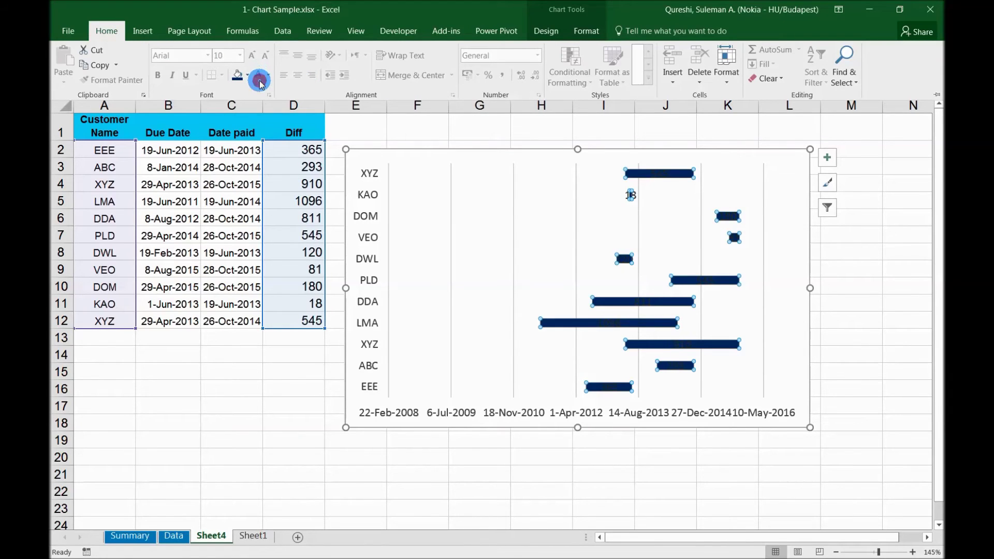
click(557, 189)
click(642, 172)
click(655, 174)
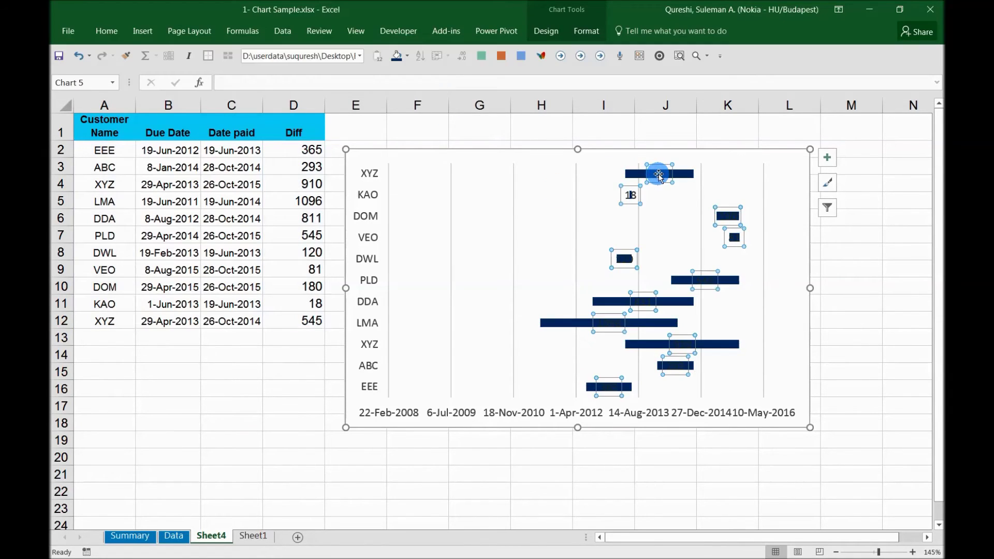
click(107, 31)
click(271, 76)
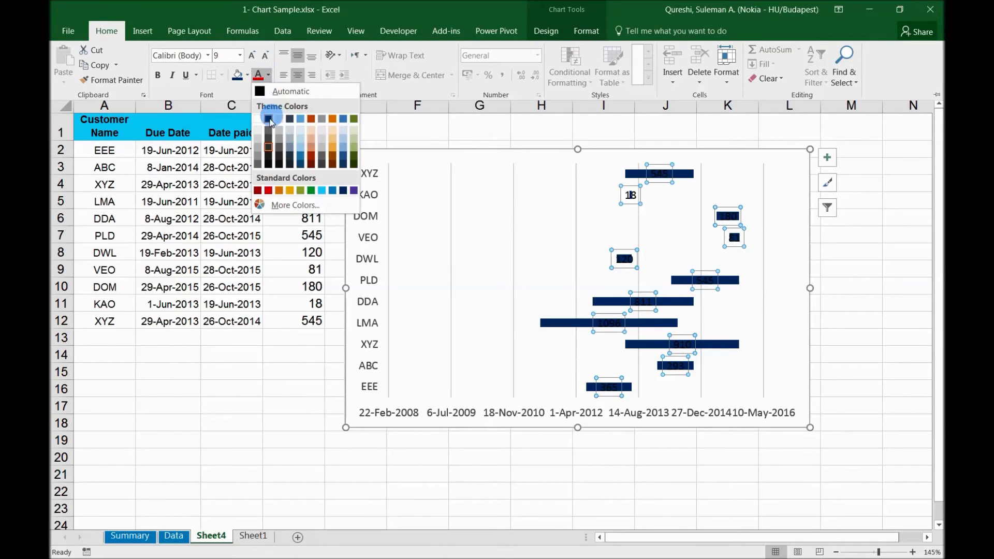
click(258, 119)
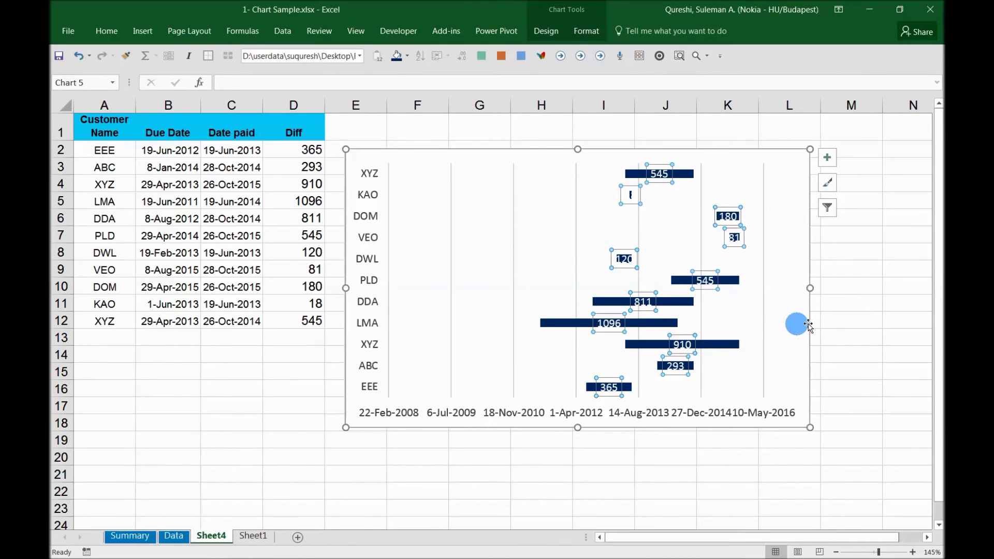
click(850, 318)
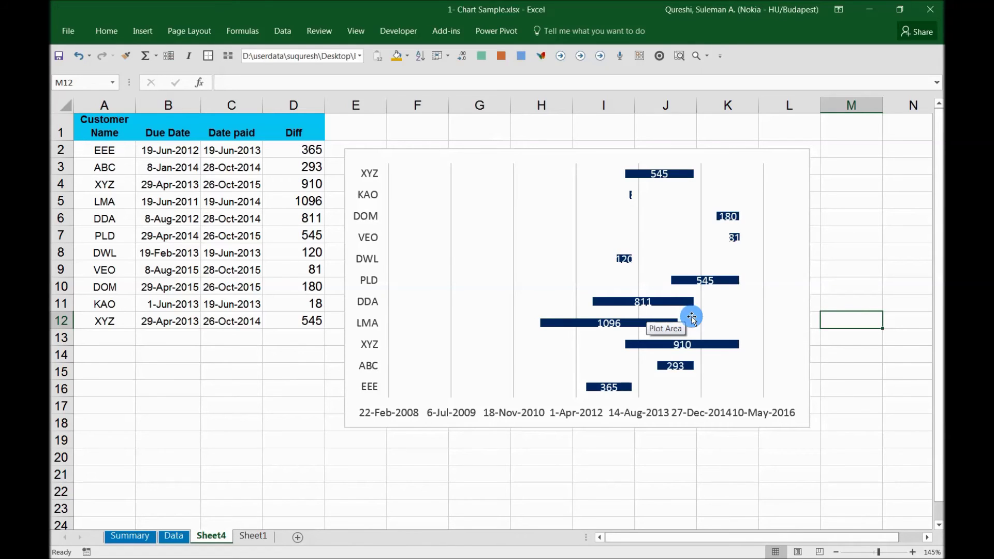
Step: Switch to the Summary sheet to compare with its light-blue chart
click(151, 533)
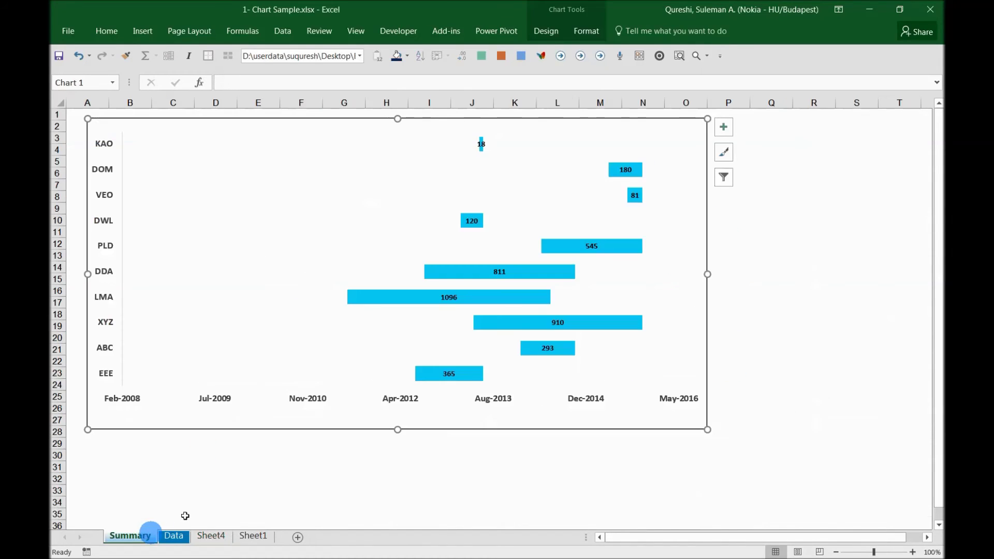